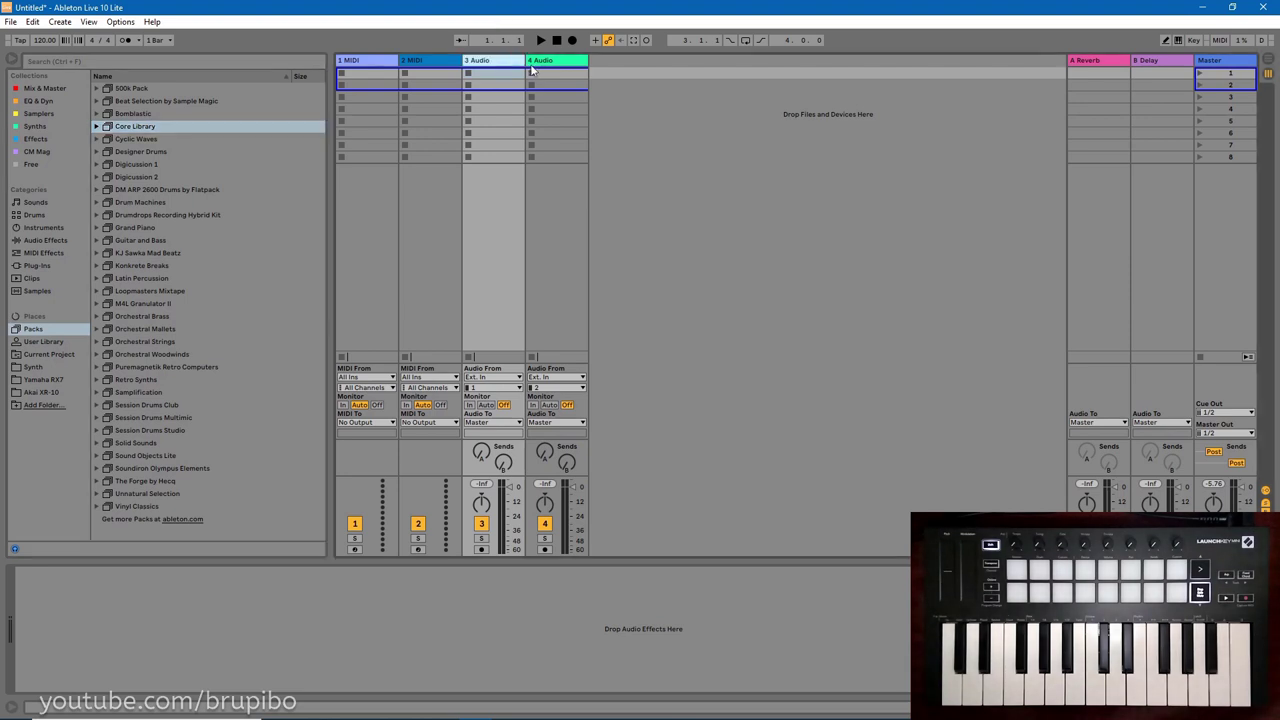
Delete the two audio tracks and load Grand Piano from Core Library onto track 1.
key("Delete")
key("Delete")
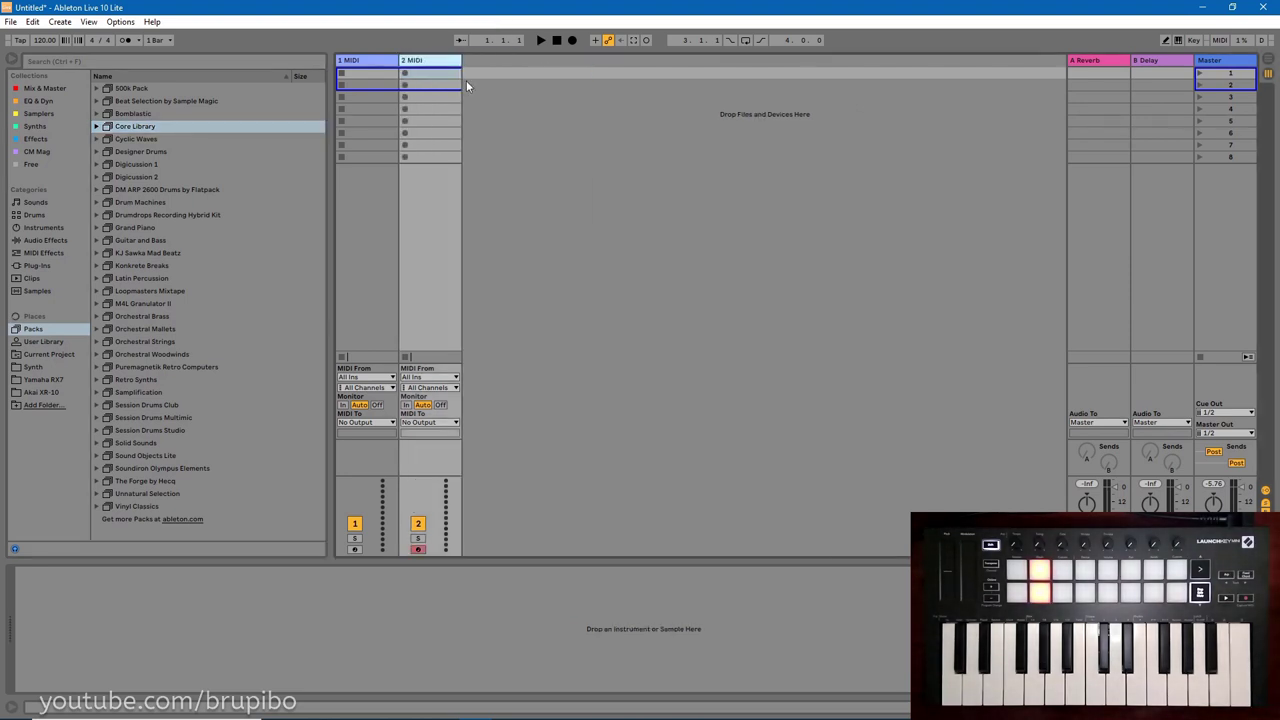
left_click(97, 126)
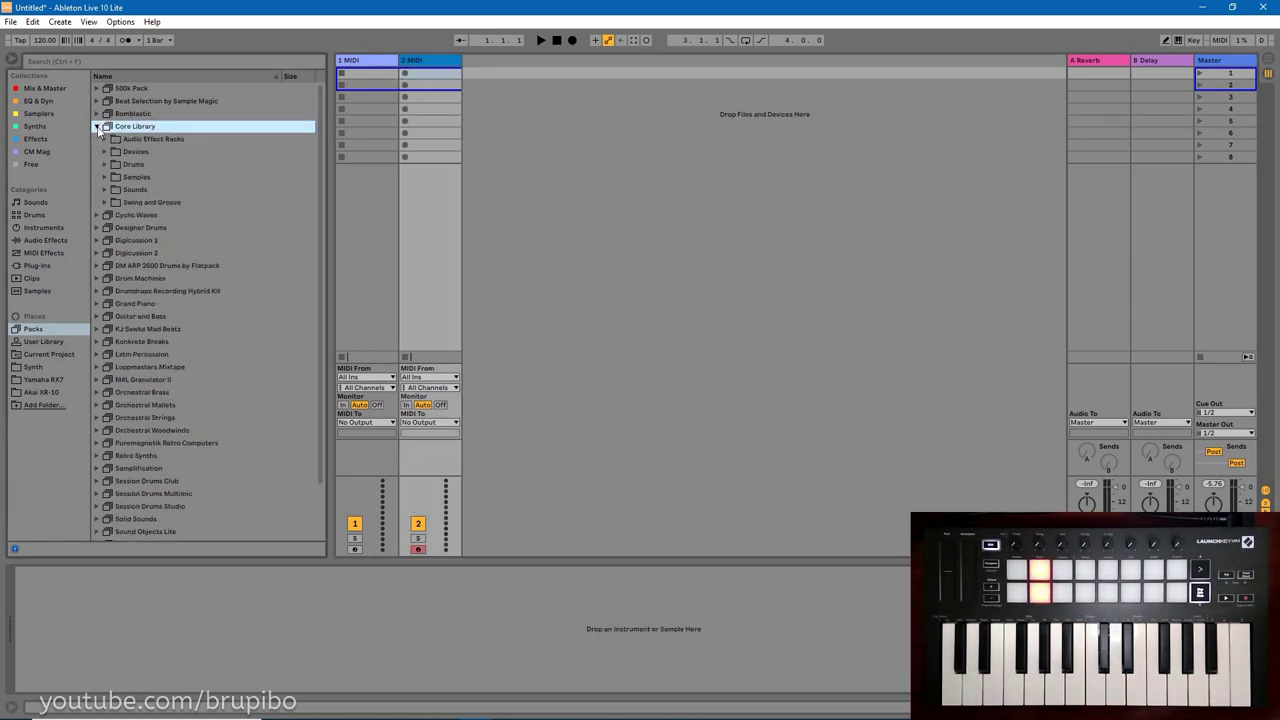
left_click(104, 189)
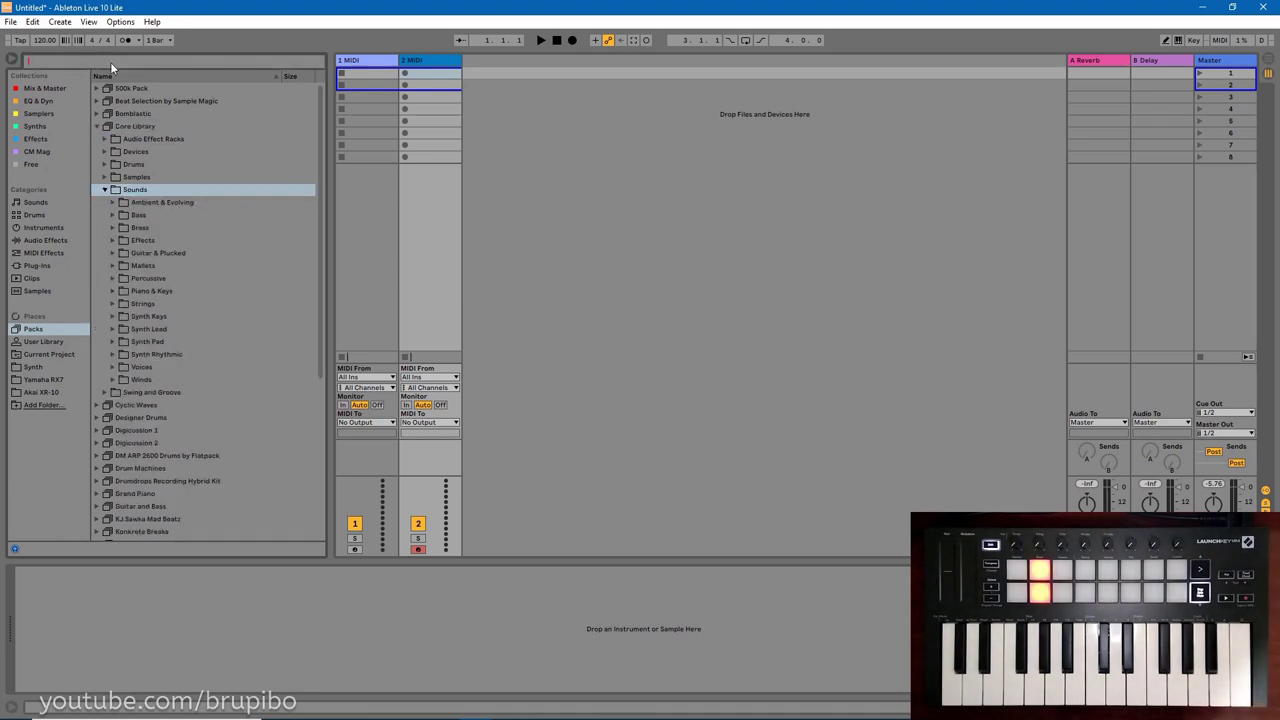
type("grand pi")
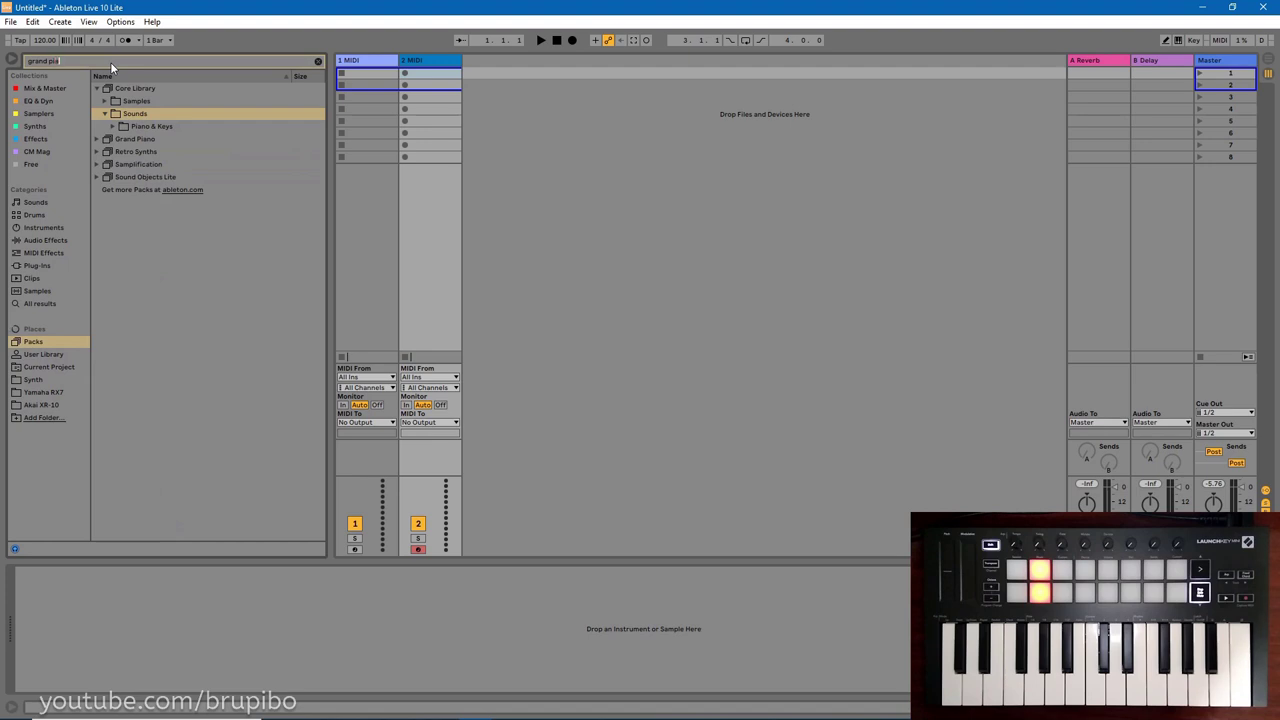
type("a")
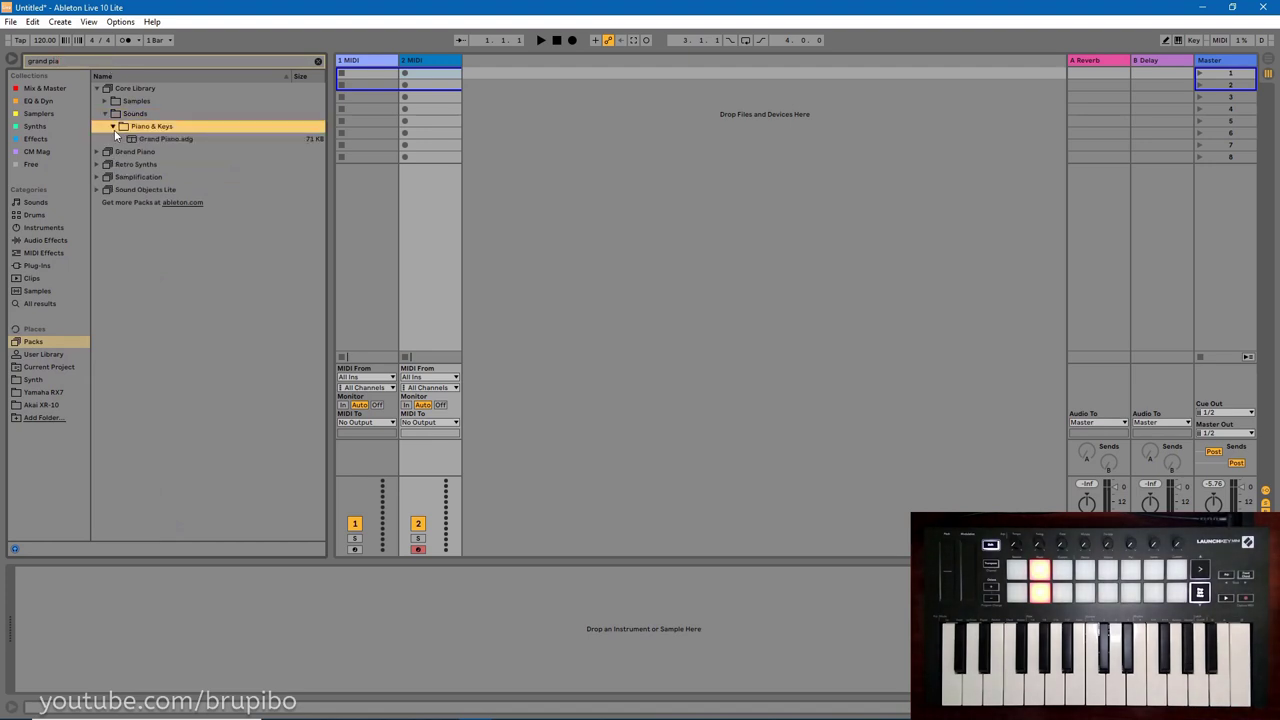
left_click(371, 63)
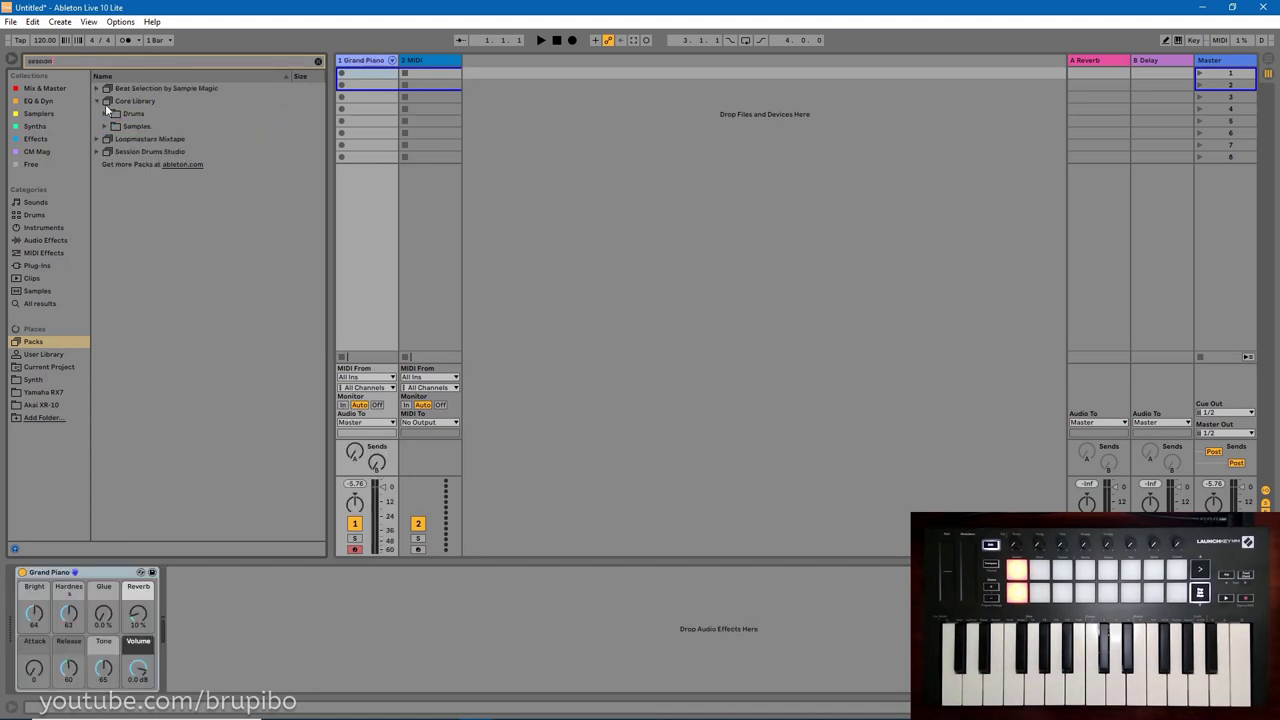
Load the SessionDry Kit onto track 2 and list the Free plug-in collection.
left_click(150, 126)
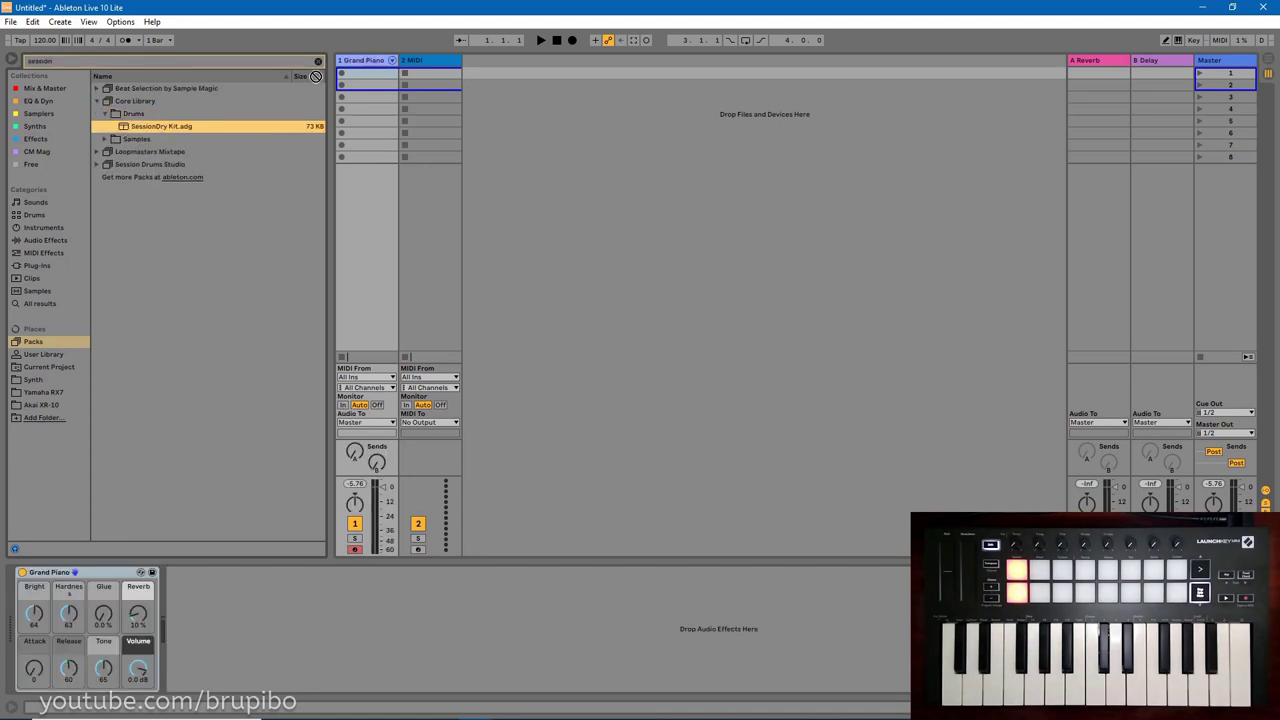
left_click(428, 62)
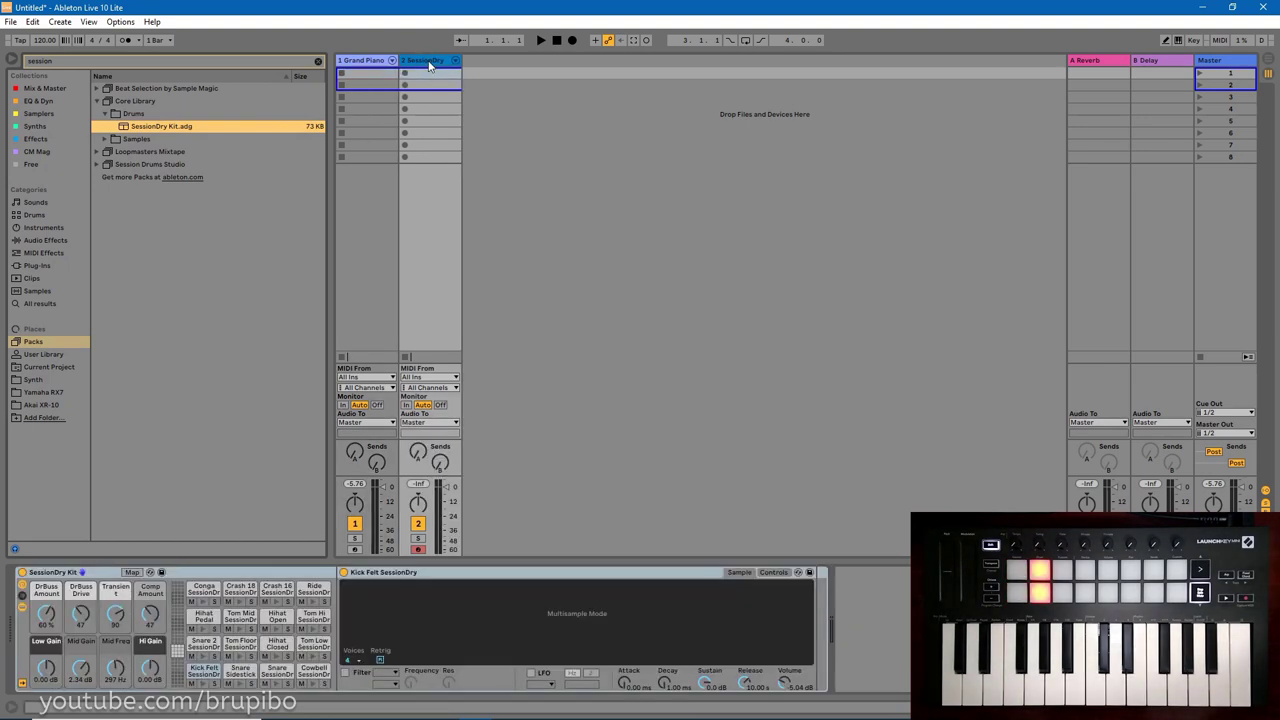
left_click(99, 101)
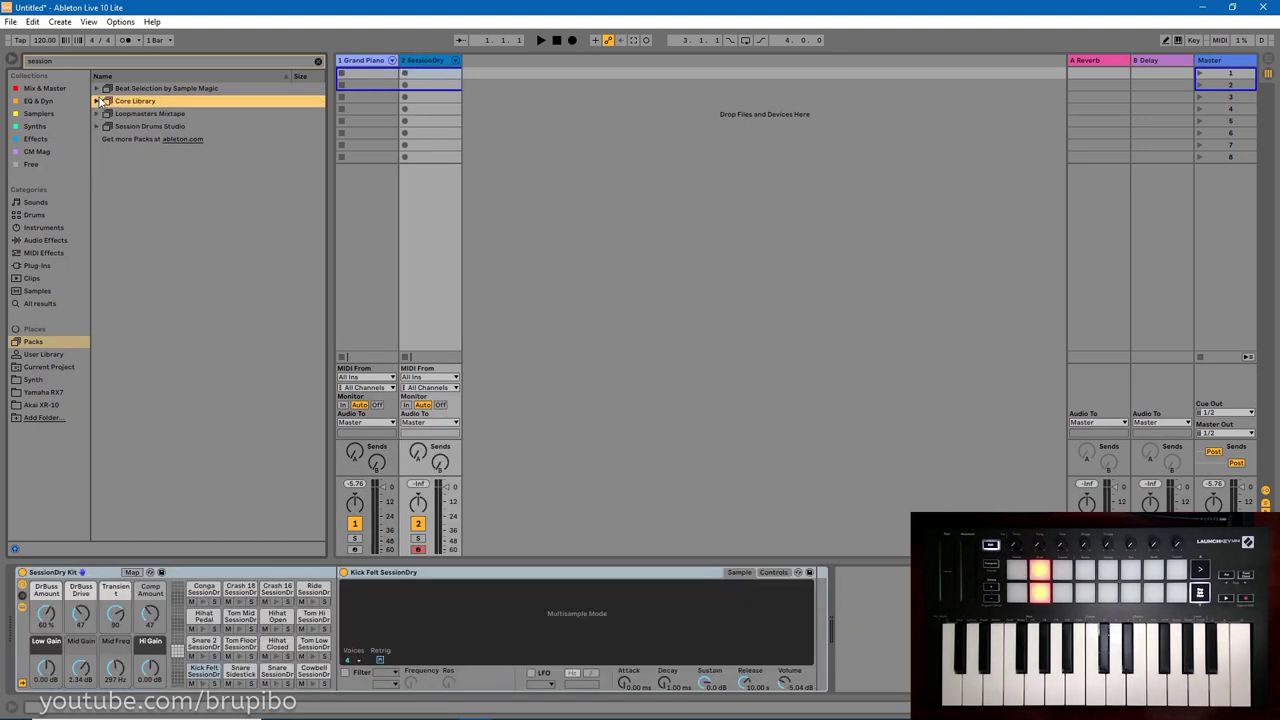
left_click(28, 166)
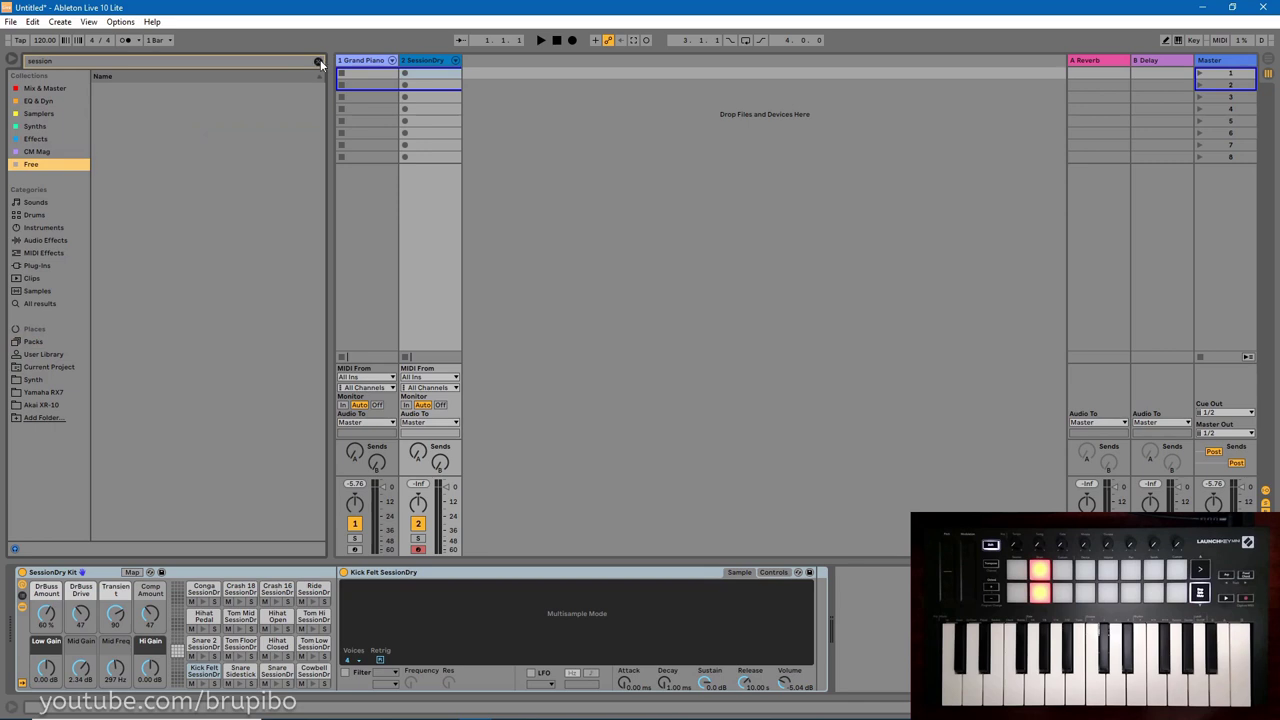
left_click(319, 60)
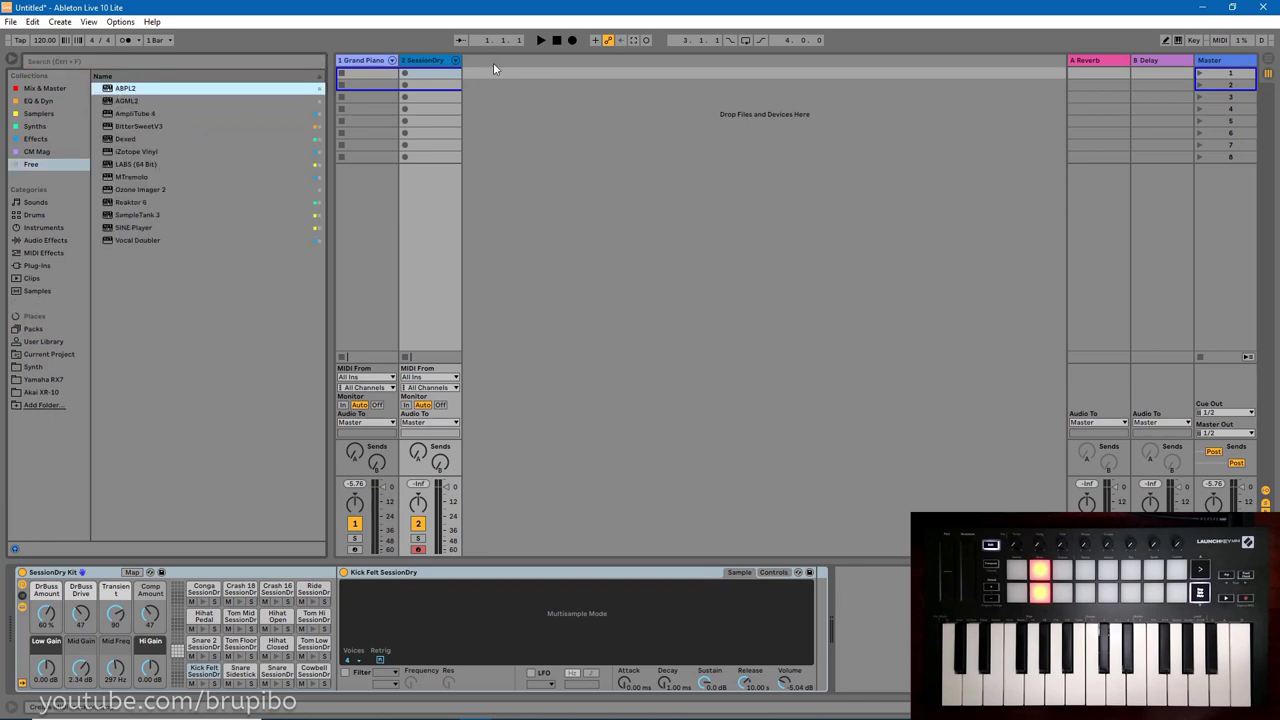
Add the ABPL2 bass and AGML2 guitar plug-ins as new tracks 3 and 4.
left_click_drag(493, 62, 493, 62)
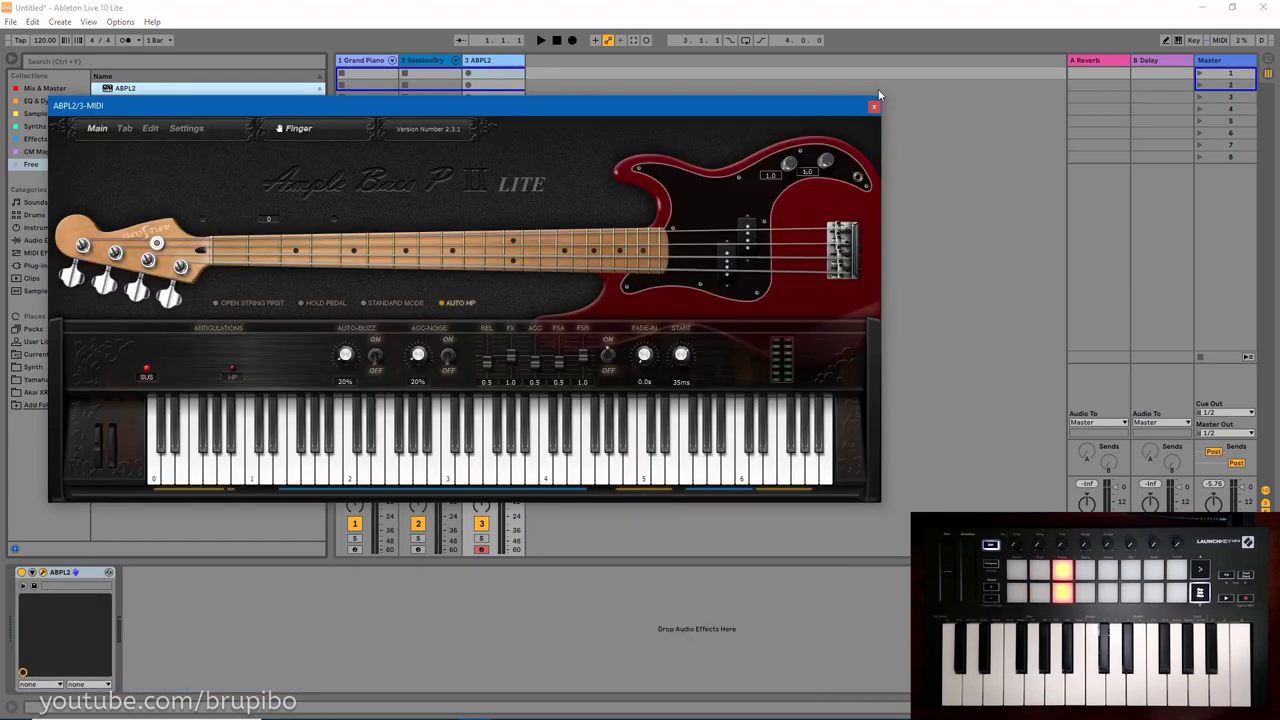
left_click(873, 106)
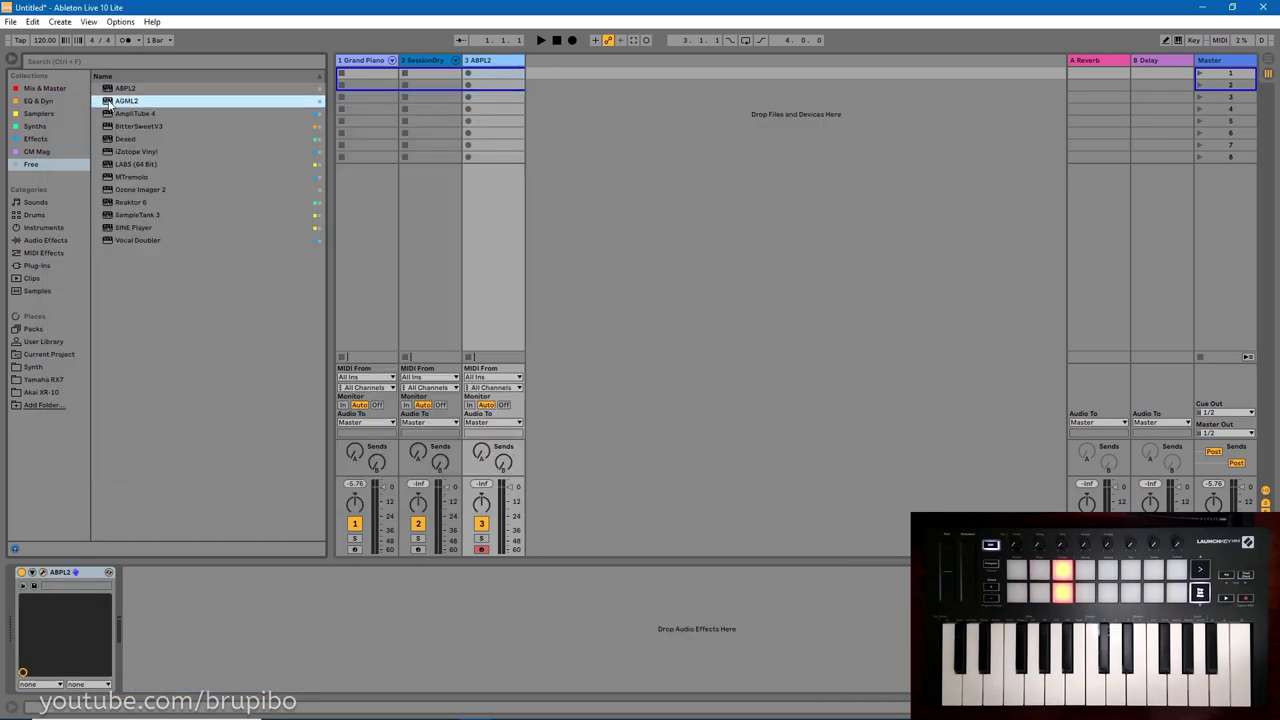
left_click_drag(566, 60, 566, 62)
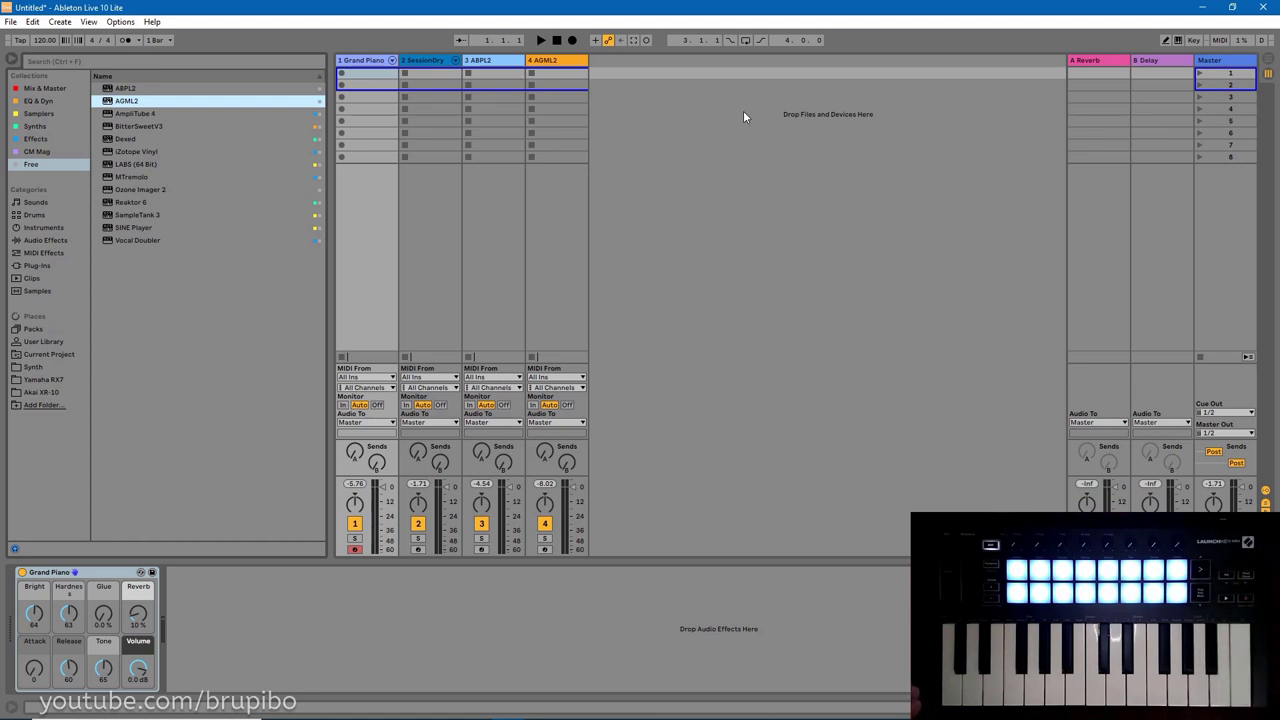
left_click(350, 66)
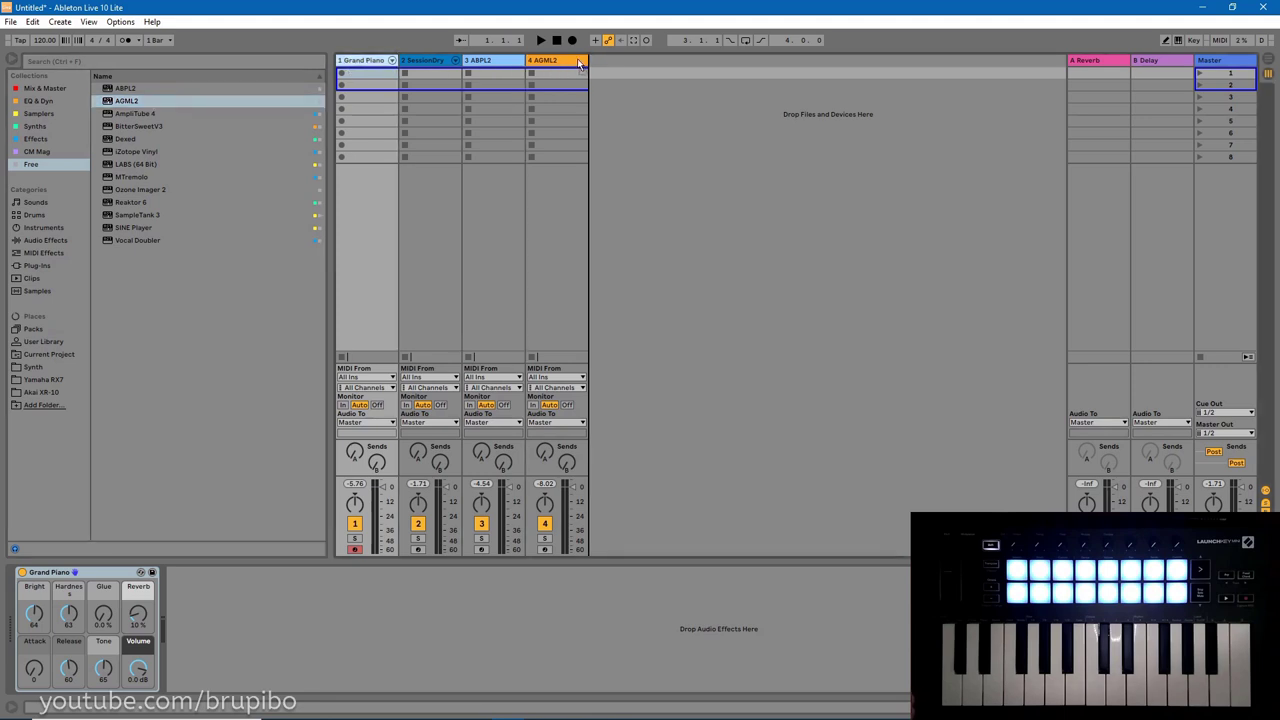
Reorder the tracks to AGML2, ABPL2, SessionDry Kit, then Grand Piano last.
left_click_drag(541, 66, 541, 67)
left_click(484, 62)
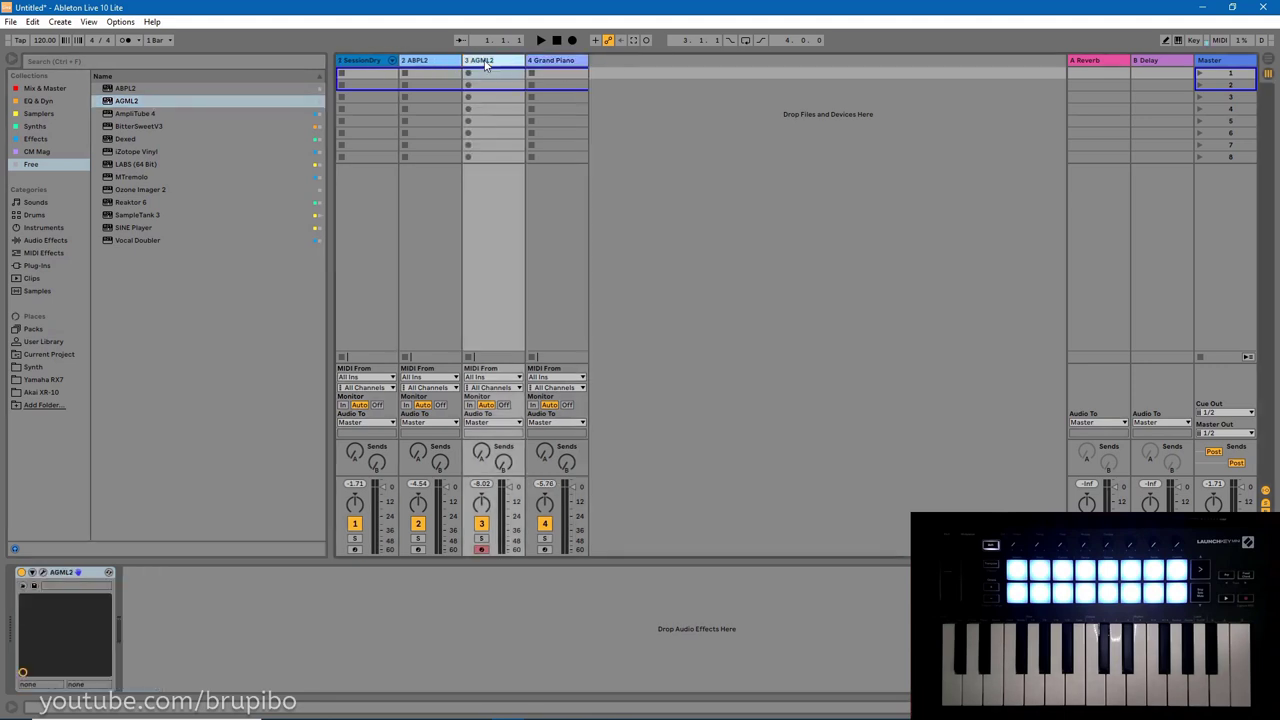
left_click_drag(484, 62, 360, 62)
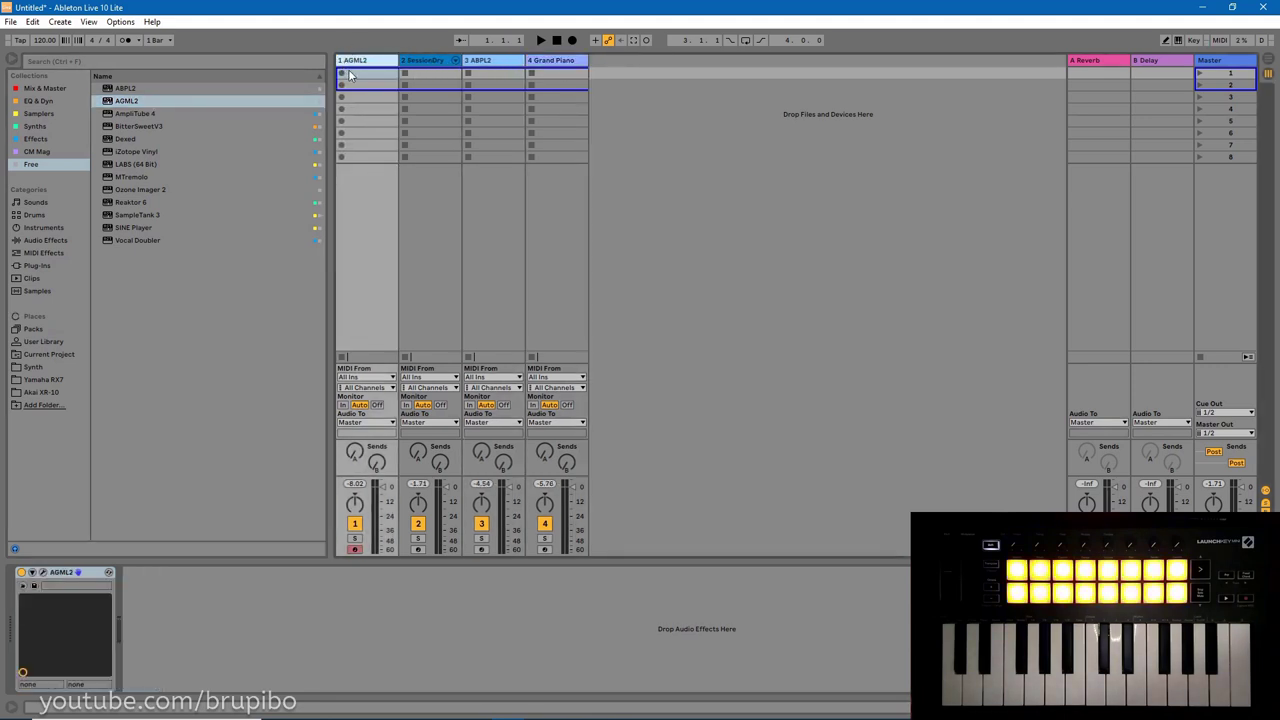
left_click_drag(466, 62, 430, 60)
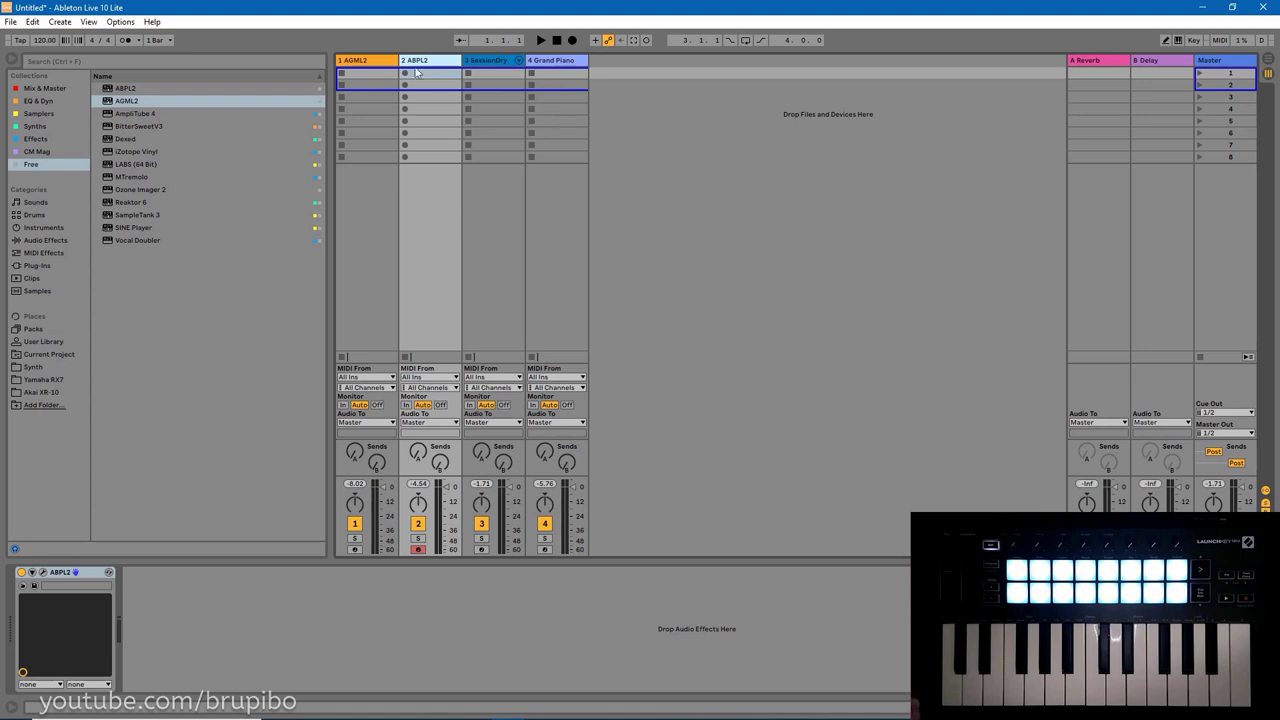
left_click(373, 63)
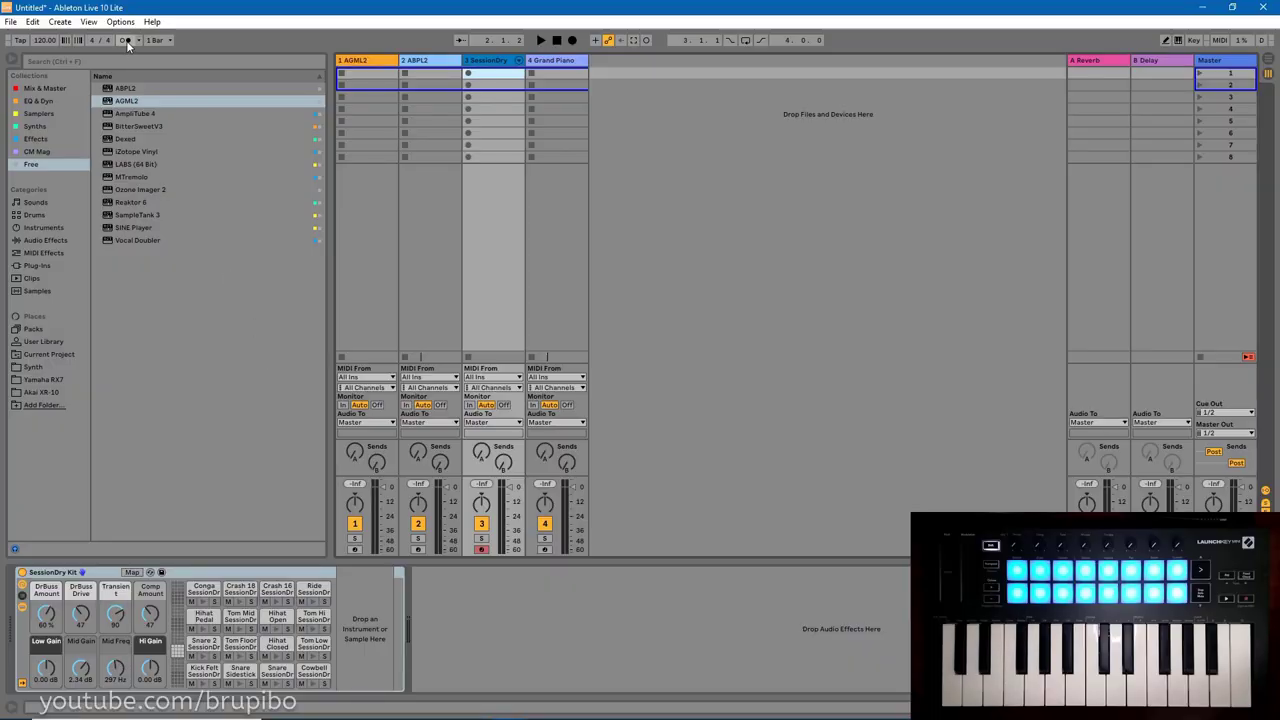
Review the metronome count-in and sound settings, then close them.
left_click(138, 40)
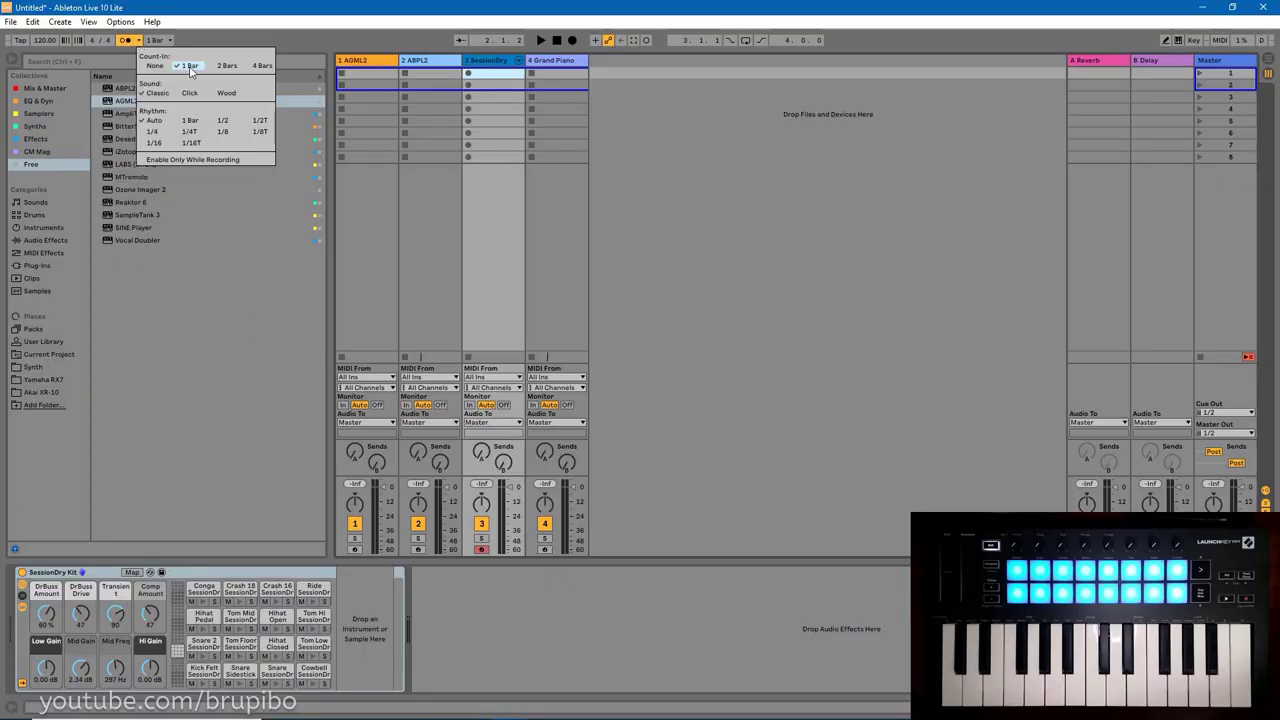
left_click(207, 31)
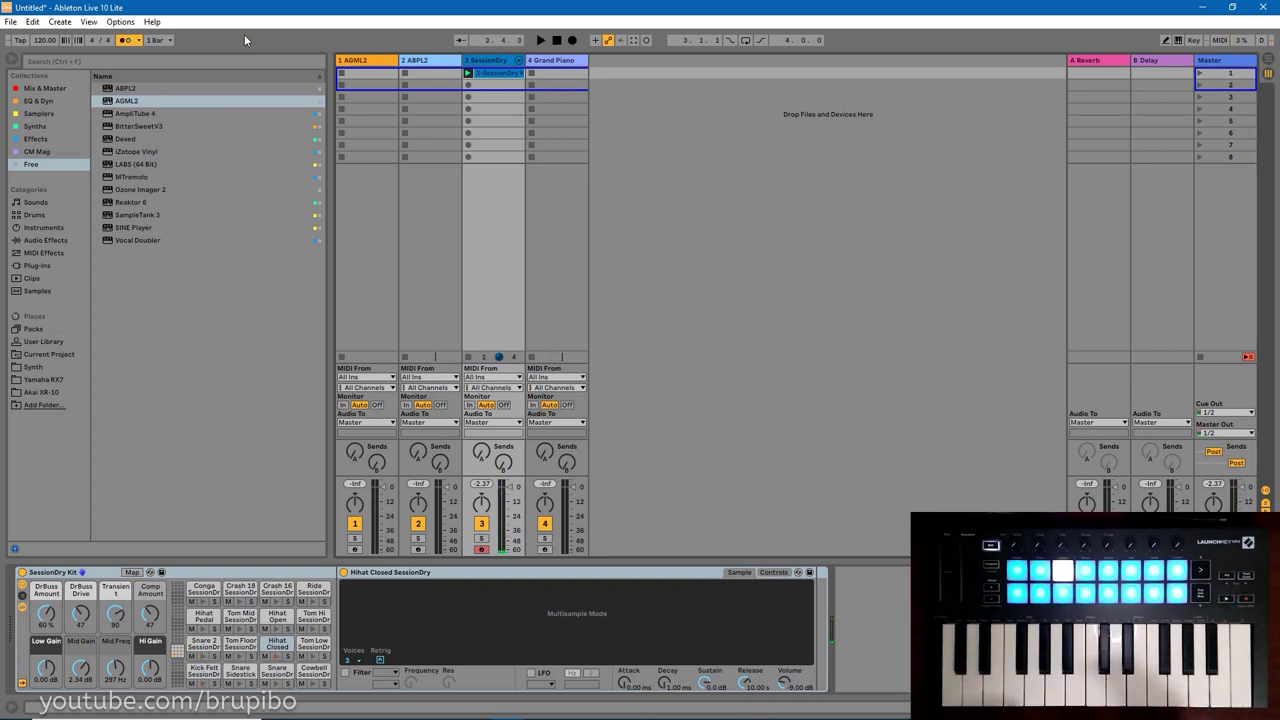
Set Edit > Record Quantization to Eighth-Note Quantization.
left_click(31, 22)
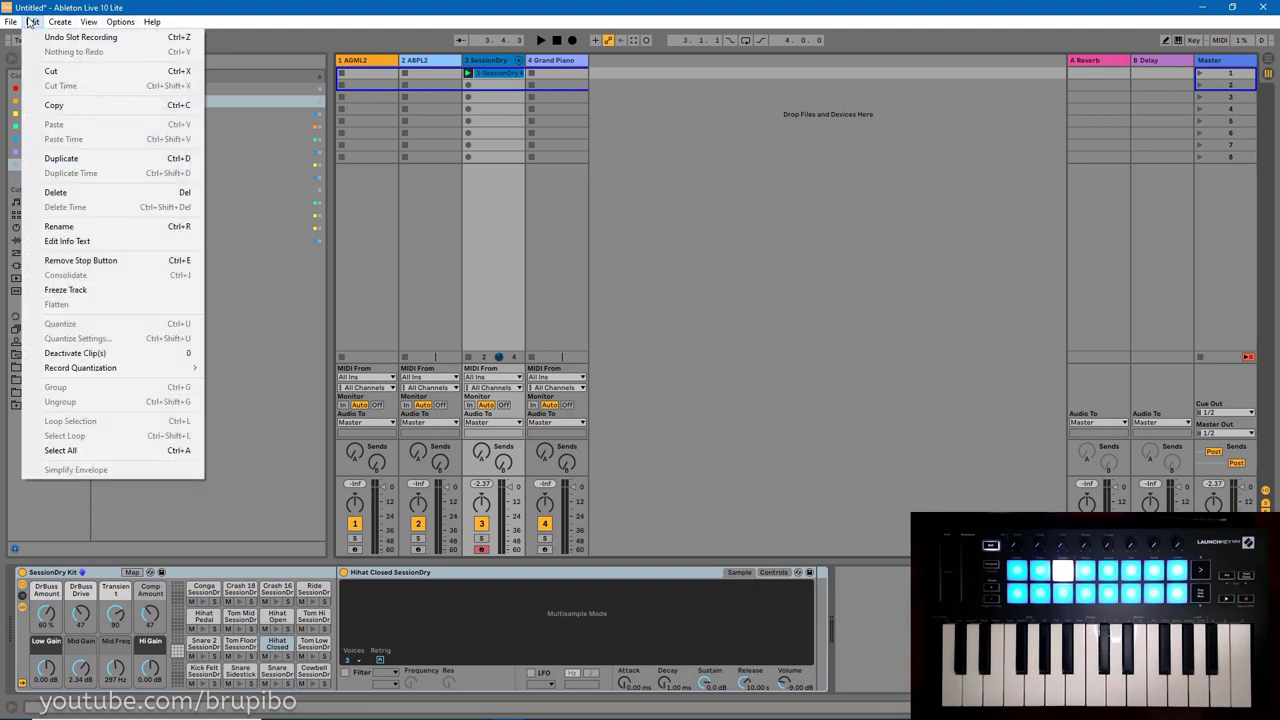
mouse_move(80, 368)
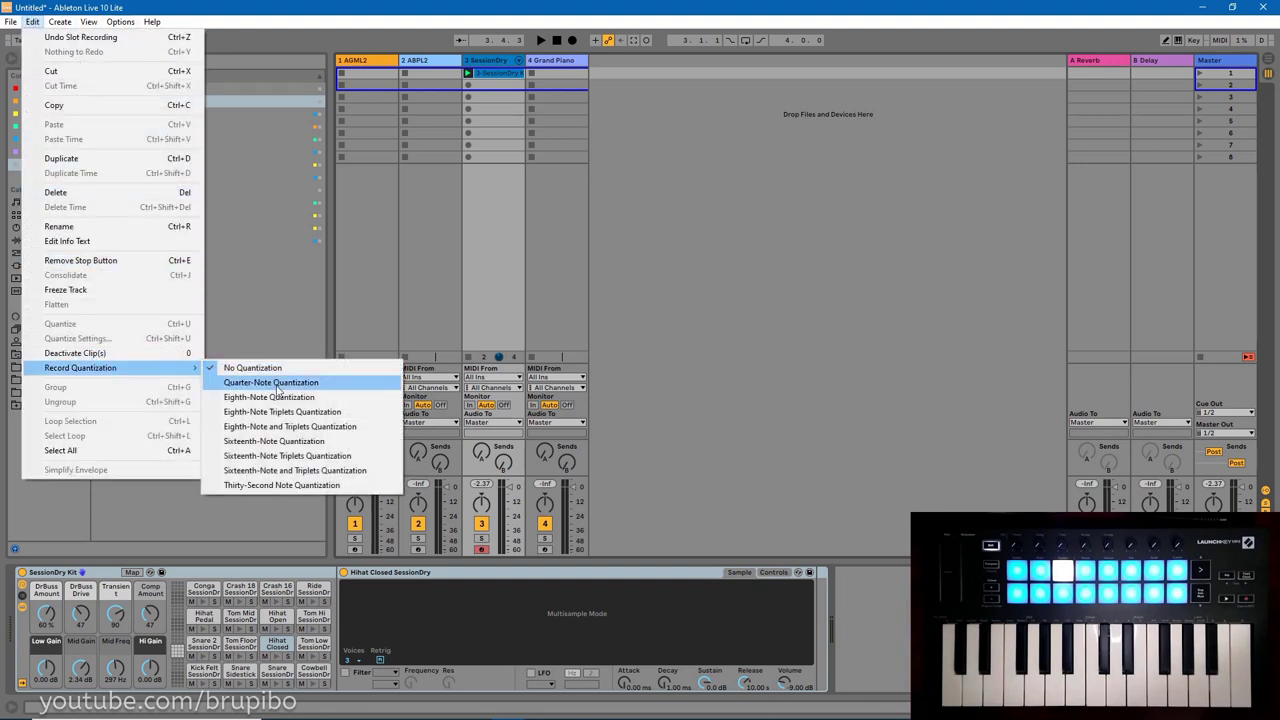
left_click(281, 400)
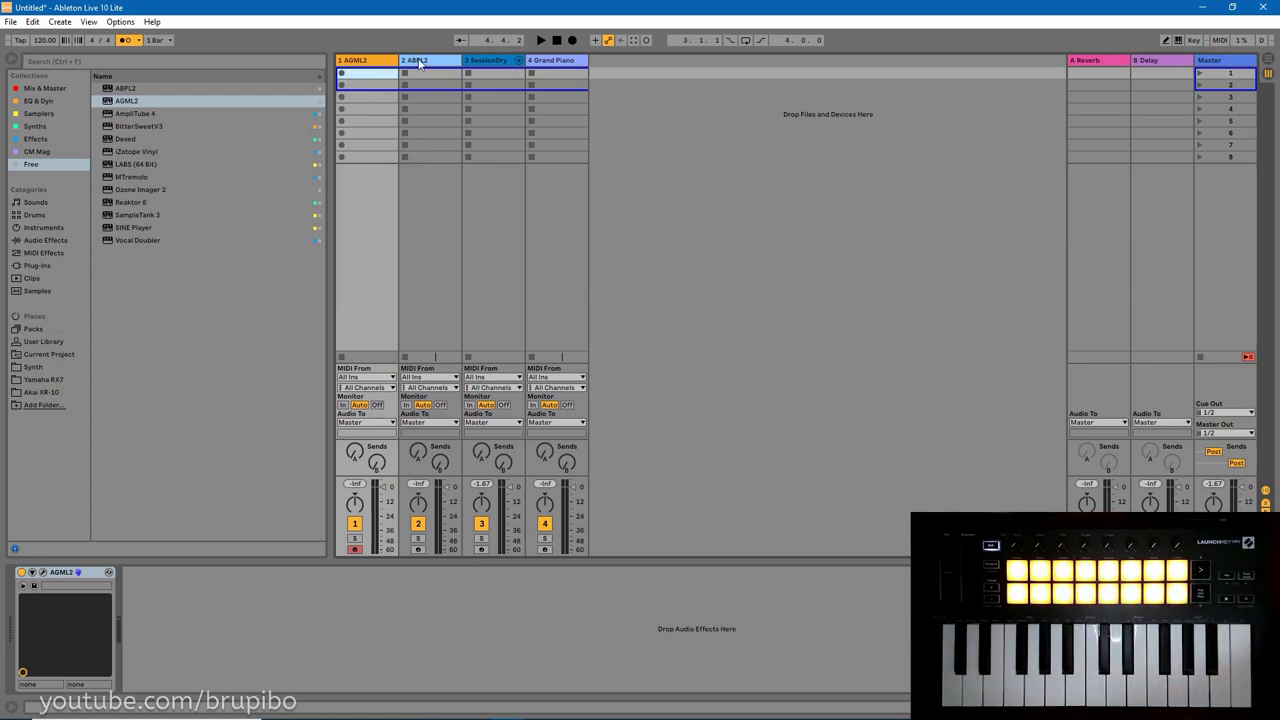
Open the AGML2 guitar plug-in window with Ctrl+Alt+P.
key("ctrl+alt+p")
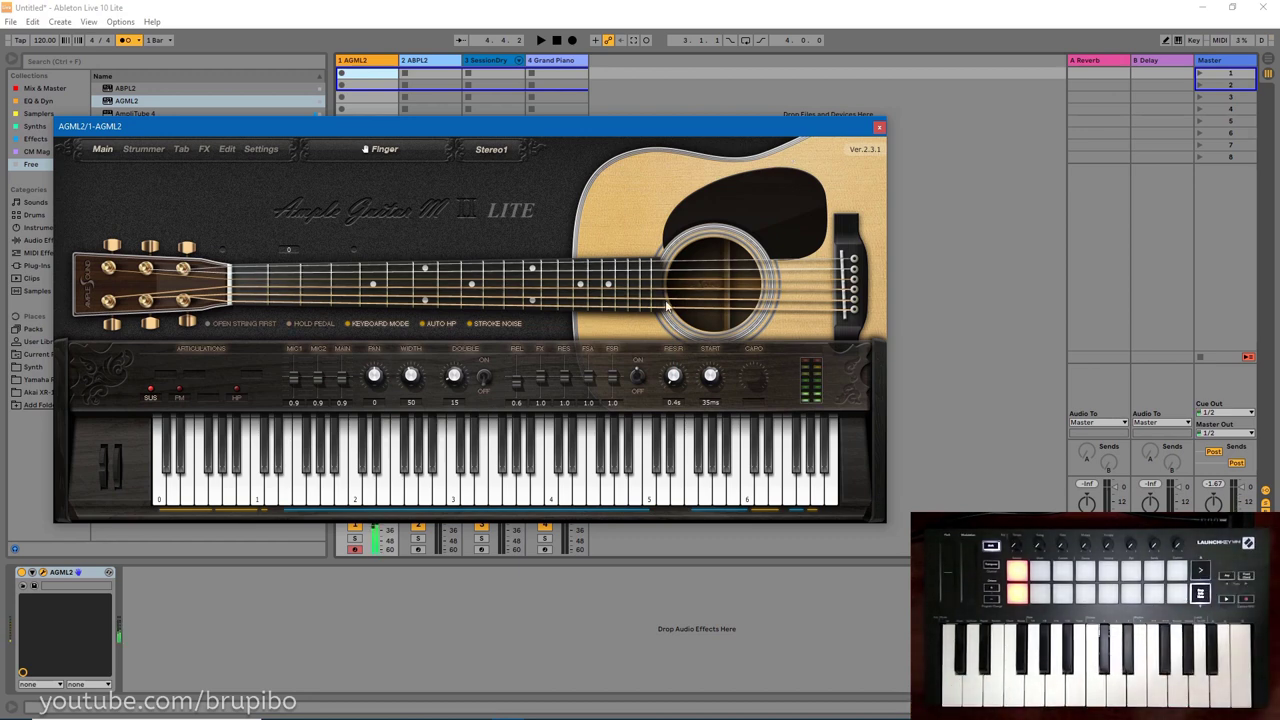
left_click(362, 325)
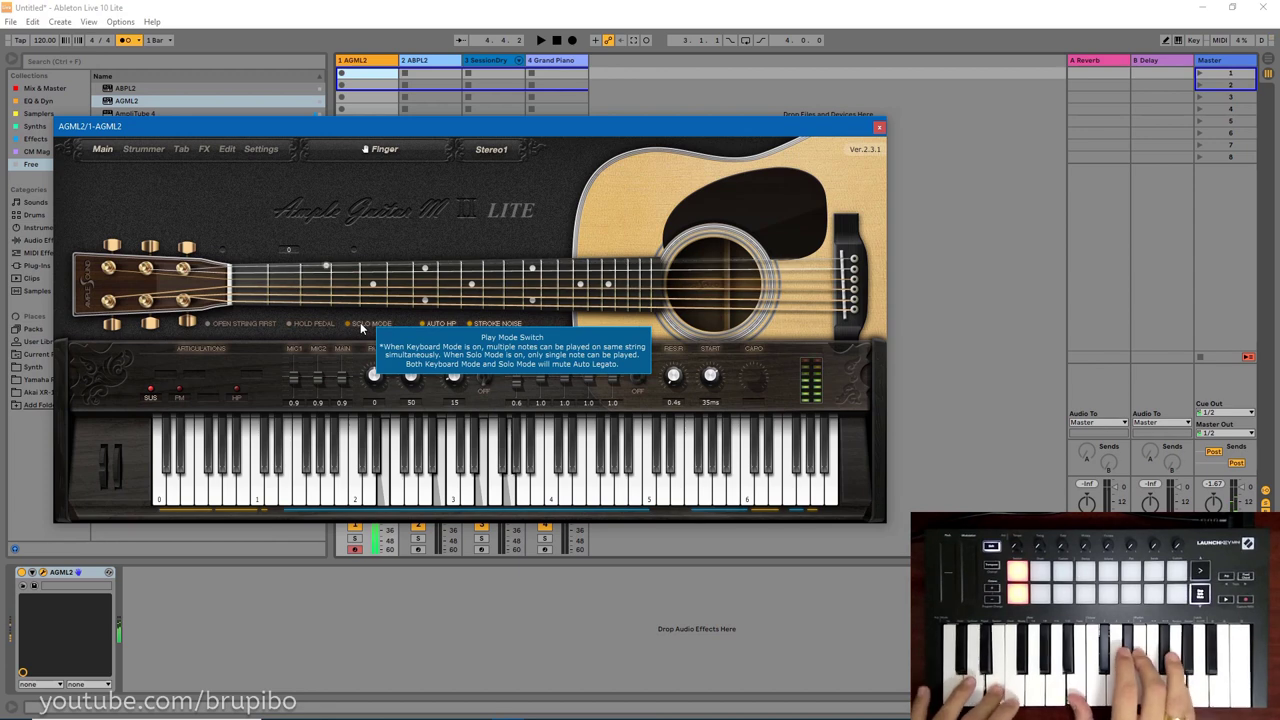
left_click(362, 325)
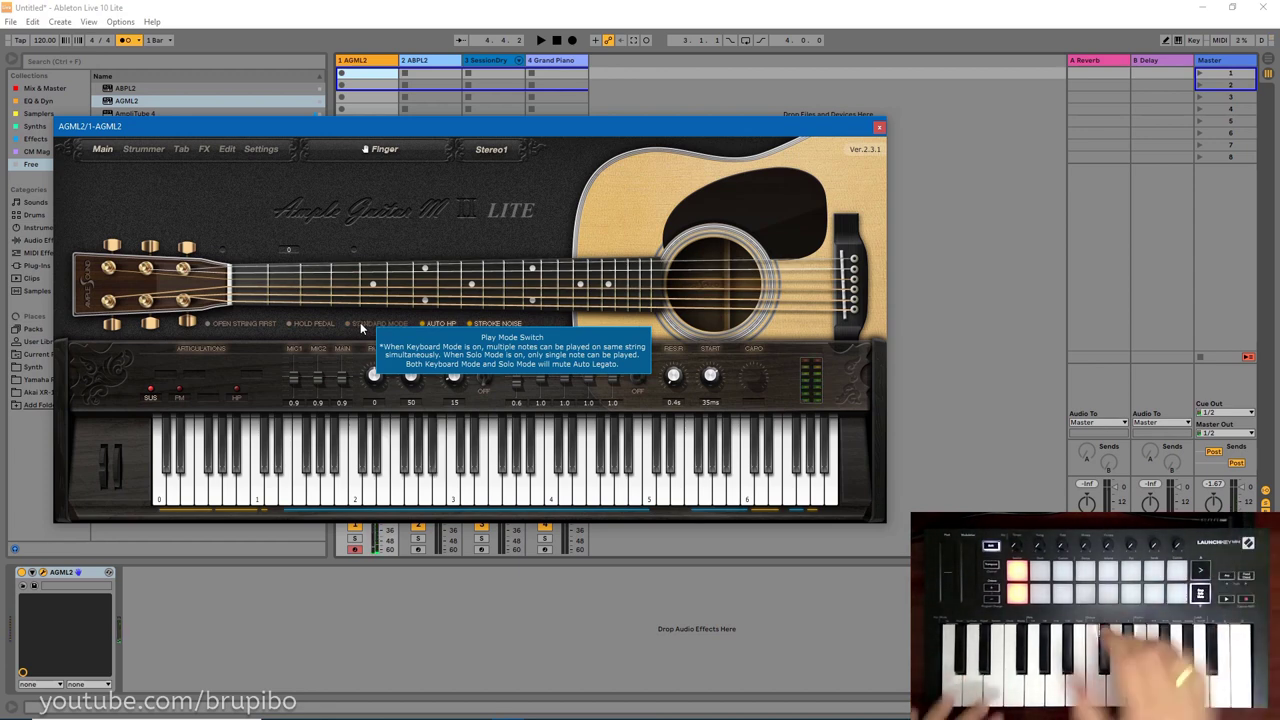
left_click(362, 325)
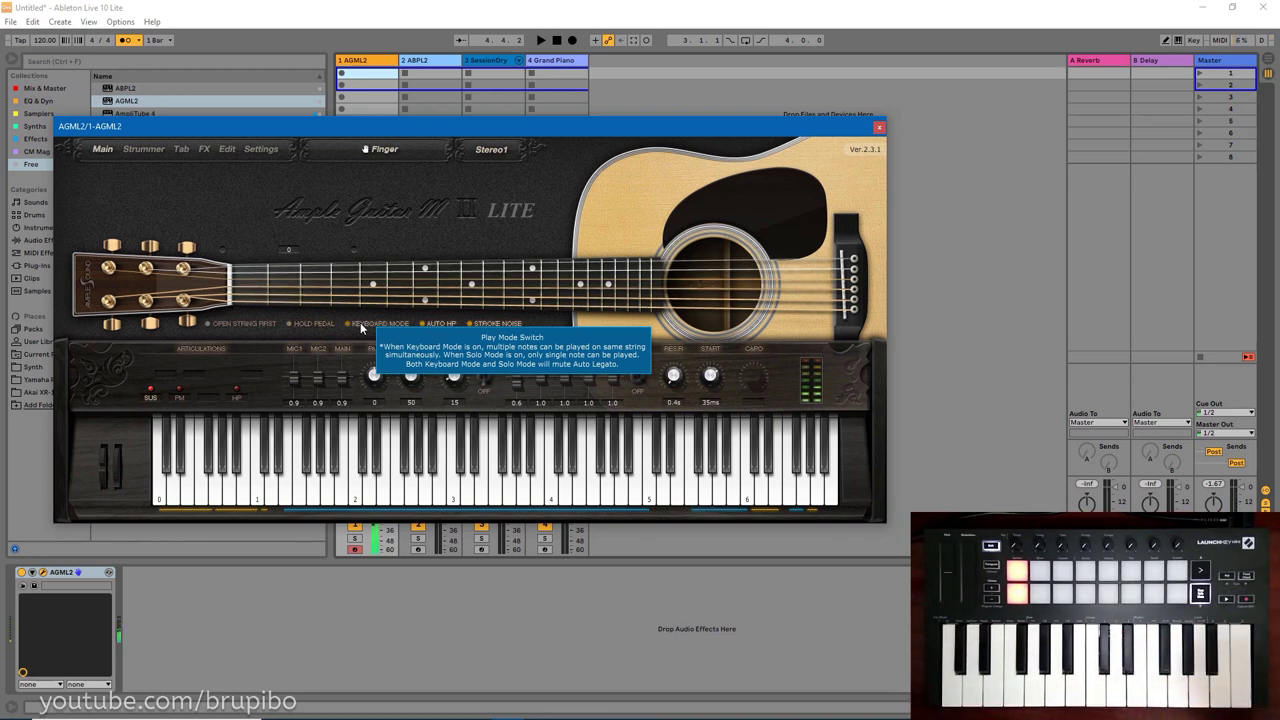
left_click(362, 325)
Close the AGML2 guitar plug-in window to return to Session view.
left_click(879, 127)
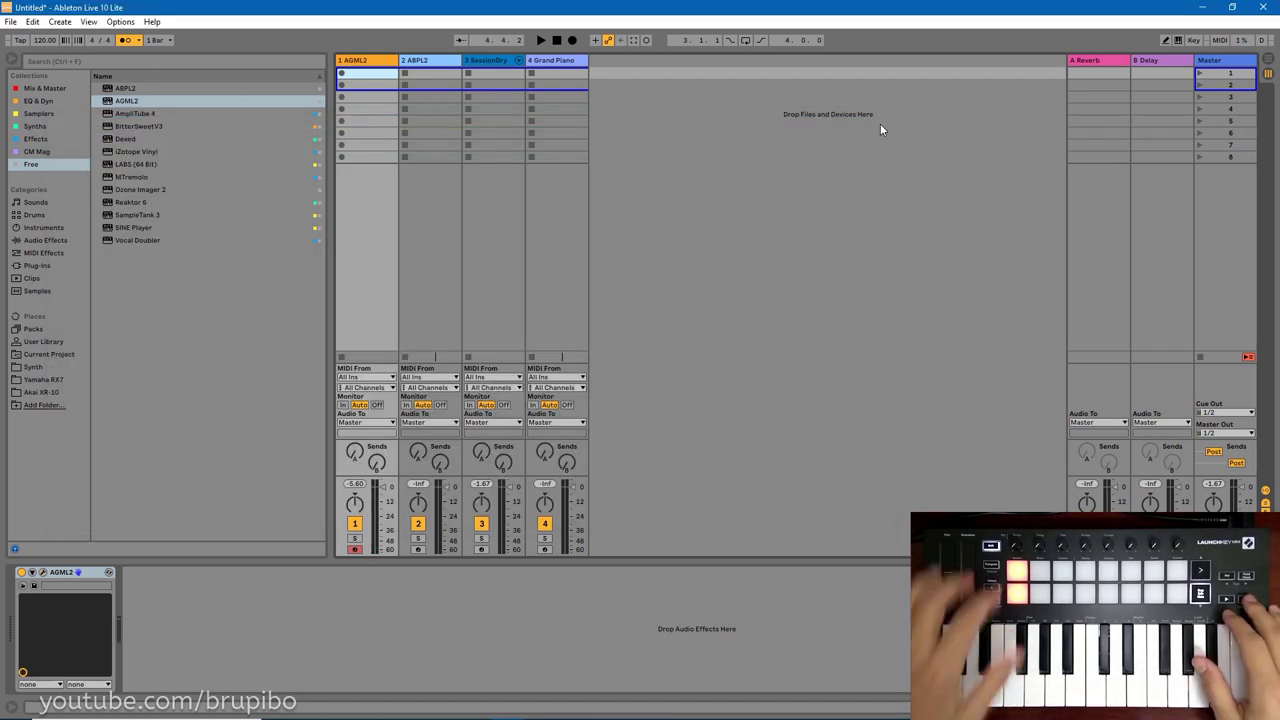